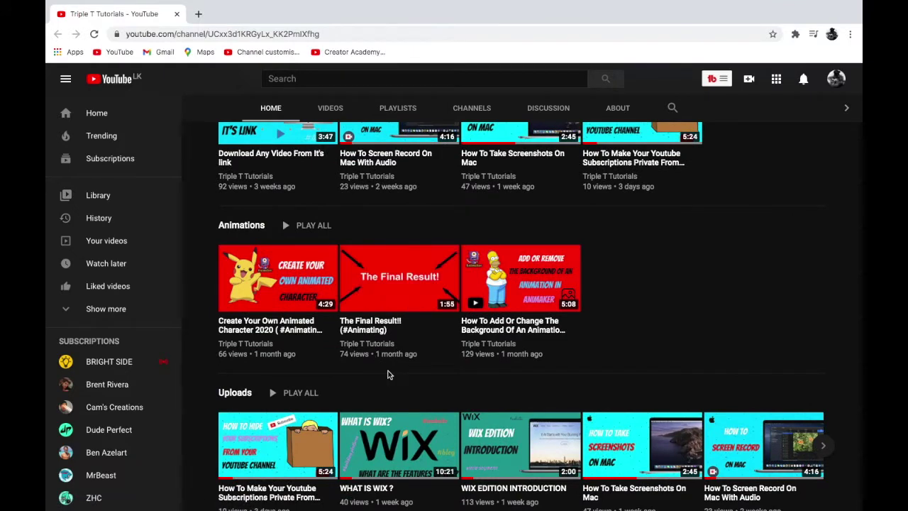
# Step: Examine the playlist sections, channel trailer, statistics and keywords on the Triple T Tutorials channel homepage
pyautogui.scroll(4, 281, 374)
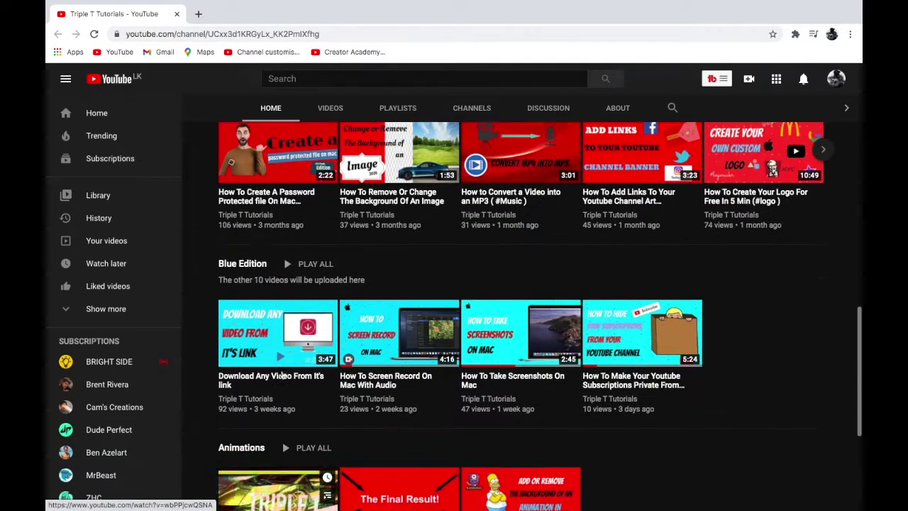
pyautogui.scroll(1, 257, 236)
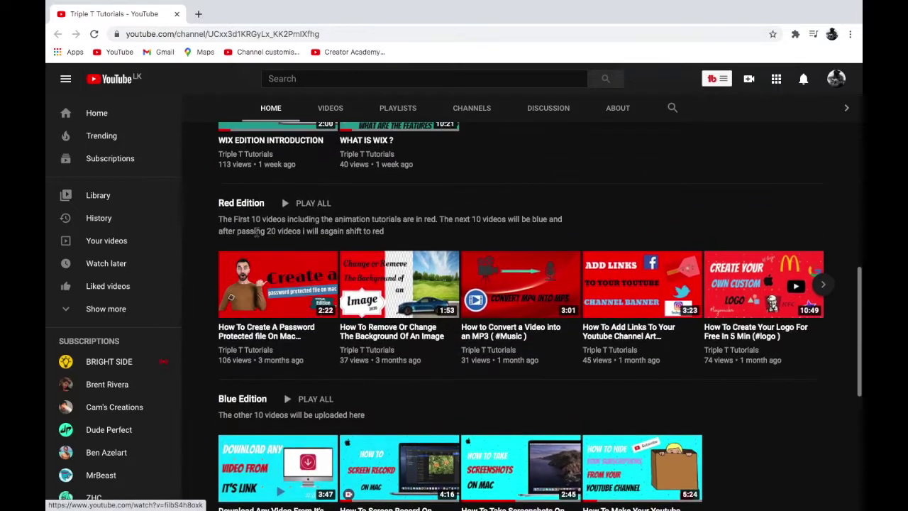
pyautogui.scroll(2, 346, 189)
pyautogui.scroll(1, 346, 188)
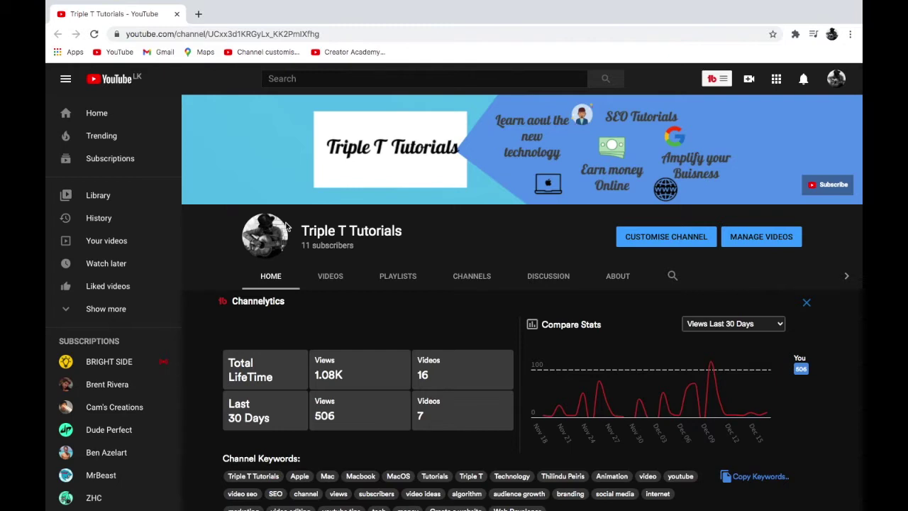
pyautogui.scroll(-5, 286, 225)
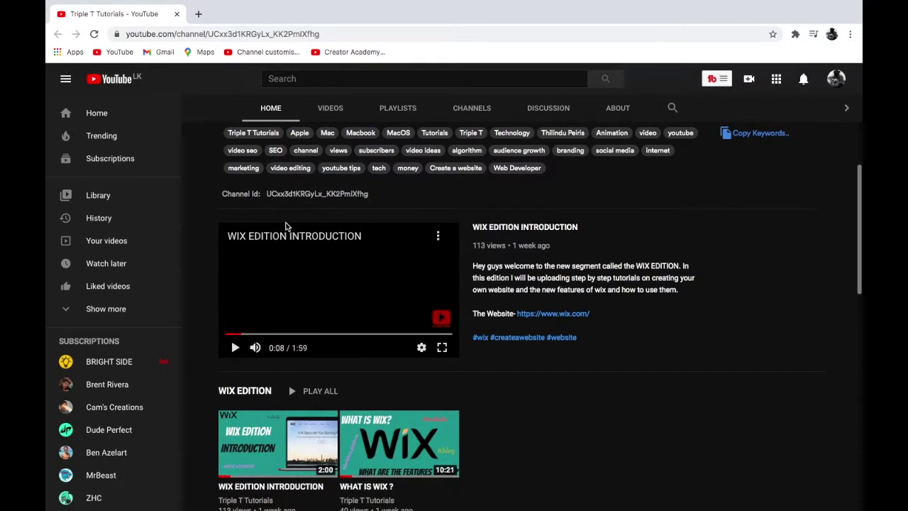
pyautogui.scroll(2, 286, 226)
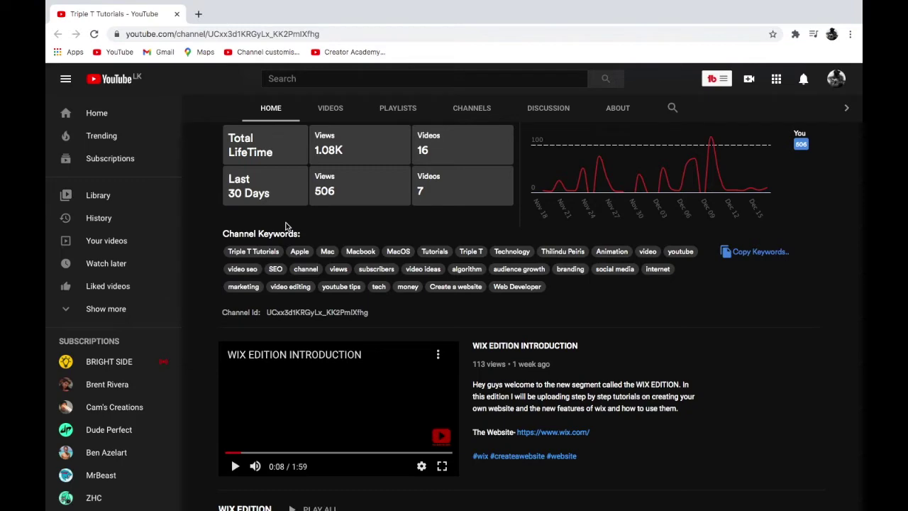
pyautogui.scroll(4, 691, 147)
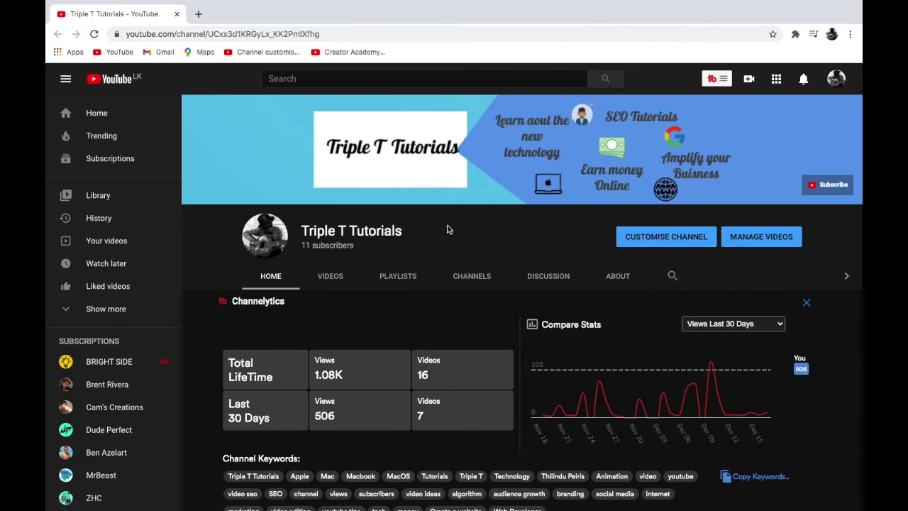
# Step: Open the channel customisation page and review the video spotlight and featured sections of the layout
pyautogui.click(641, 243)
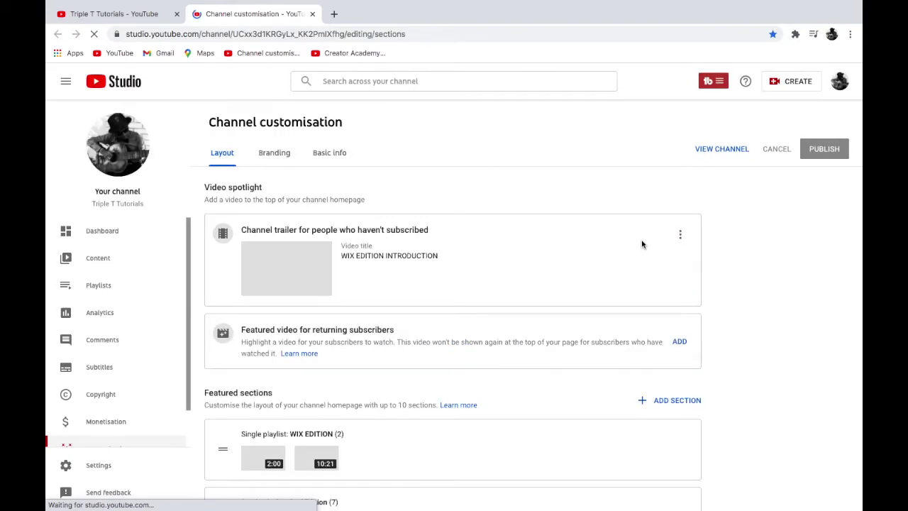
pyautogui.scroll(-4, 374, 186)
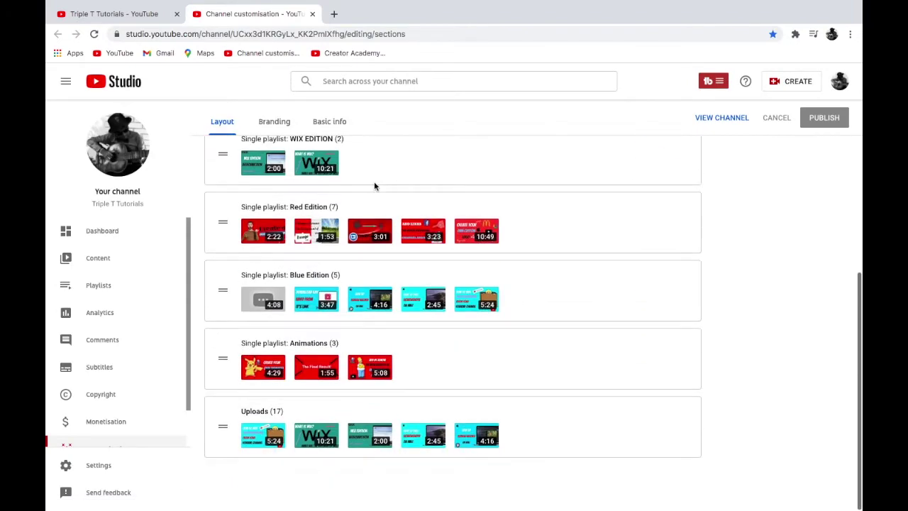
pyautogui.scroll(4, 373, 186)
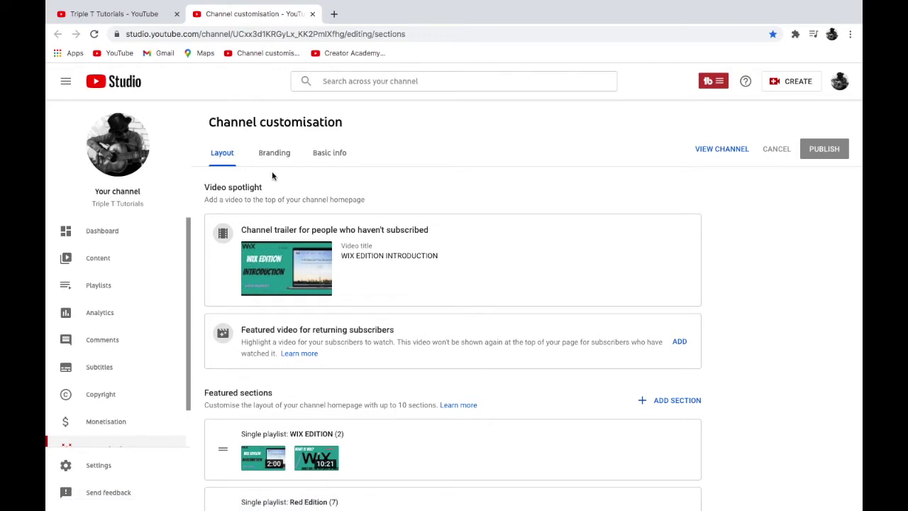
pyautogui.scroll(-3, 272, 176)
pyautogui.scroll(-1, 272, 168)
pyautogui.scroll(2, 268, 177)
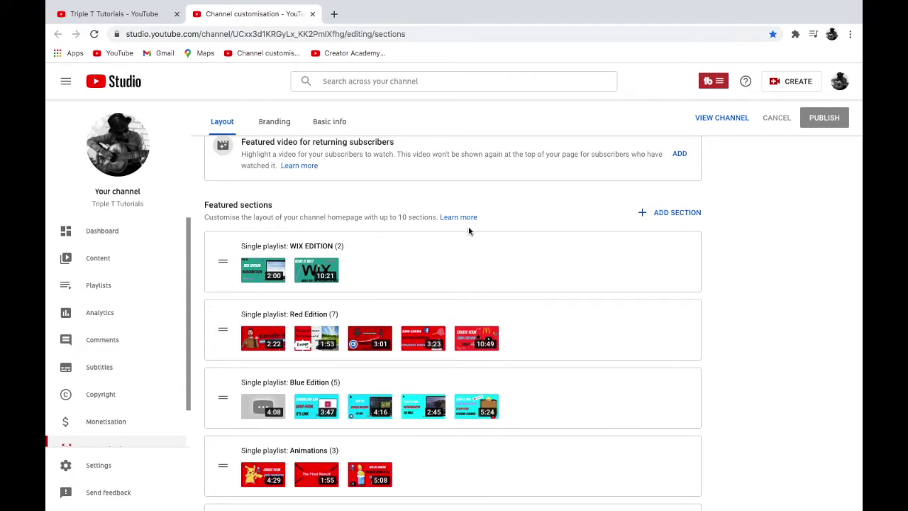
pyautogui.scroll(-2, 468, 229)
pyautogui.scroll(1, 468, 230)
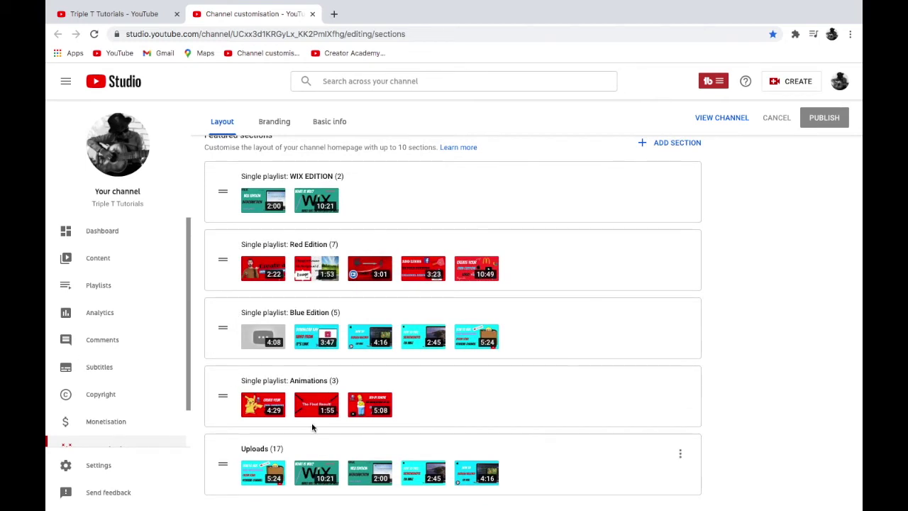
pyautogui.scroll(1, 284, 442)
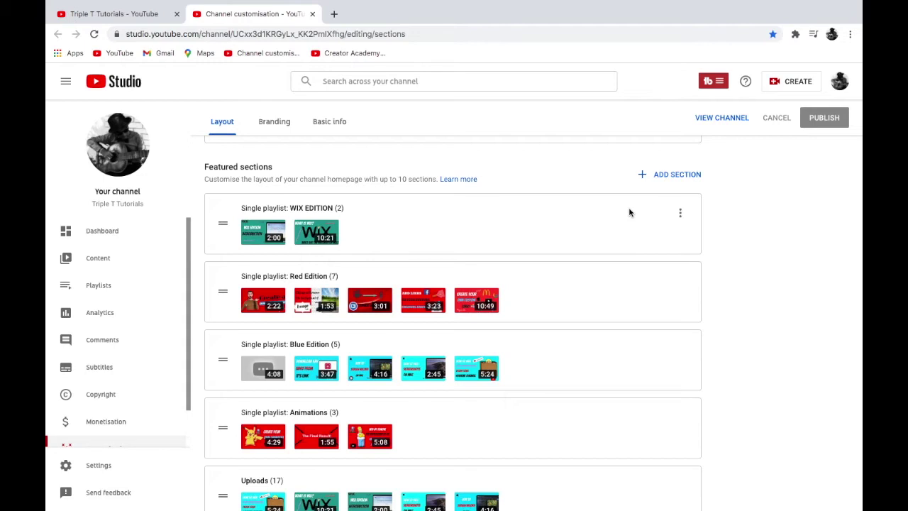
# Step: Look through the section types that can be added to the channel's featured sections, without adding one
pyautogui.click(668, 177)
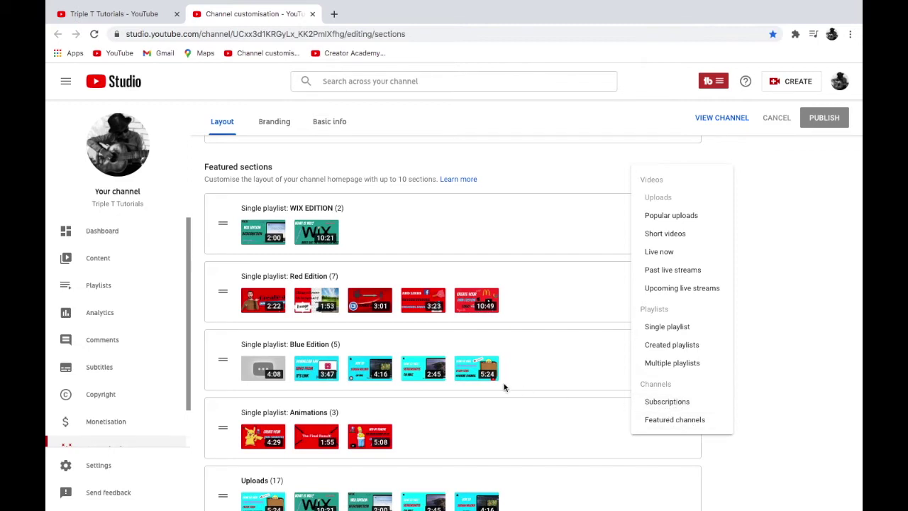
pyautogui.click(761, 397)
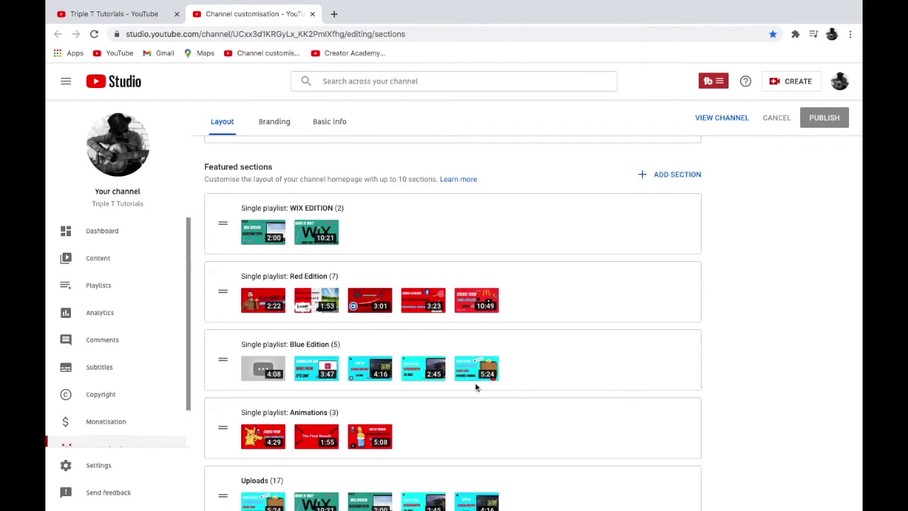
pyautogui.scroll(-2, 353, 381)
pyautogui.scroll(3, 352, 380)
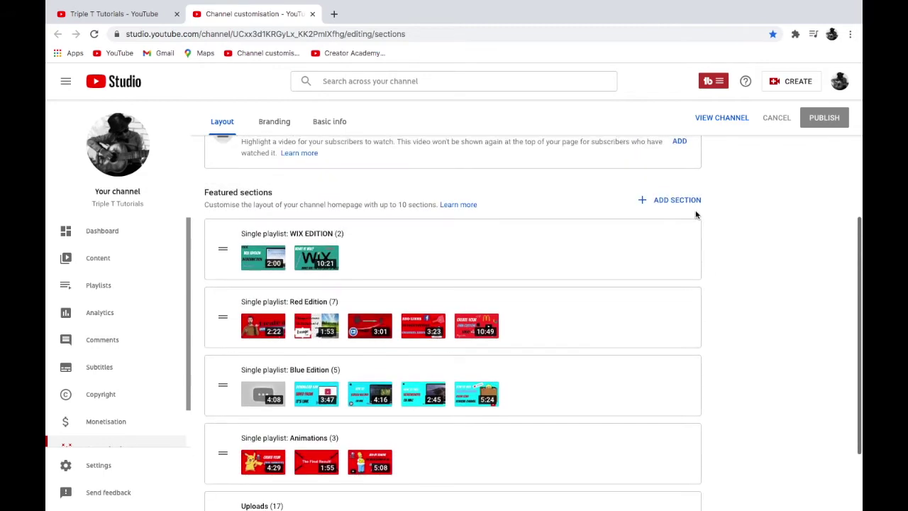
pyautogui.click(675, 205)
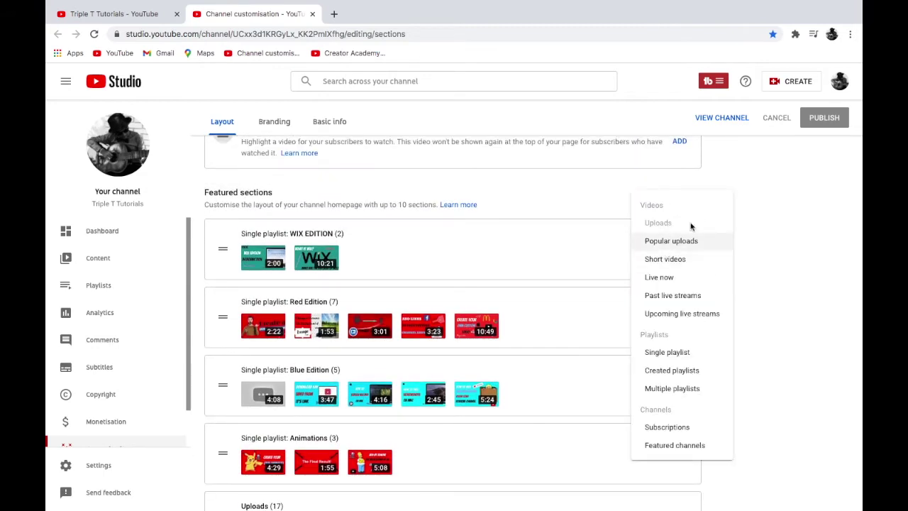
pyautogui.click(761, 207)
# Step: Return to the public channel page and review its created and saved playlists
pyautogui.click(154, 21)
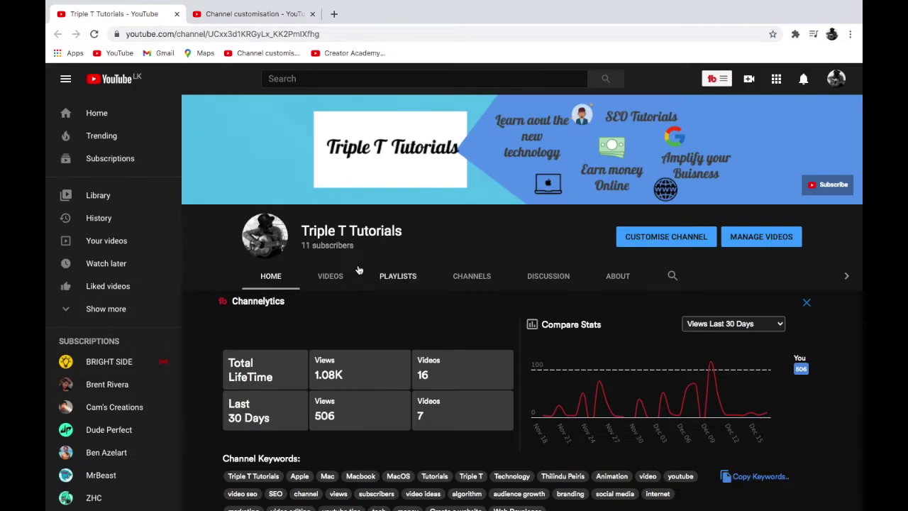
pyautogui.click(403, 286)
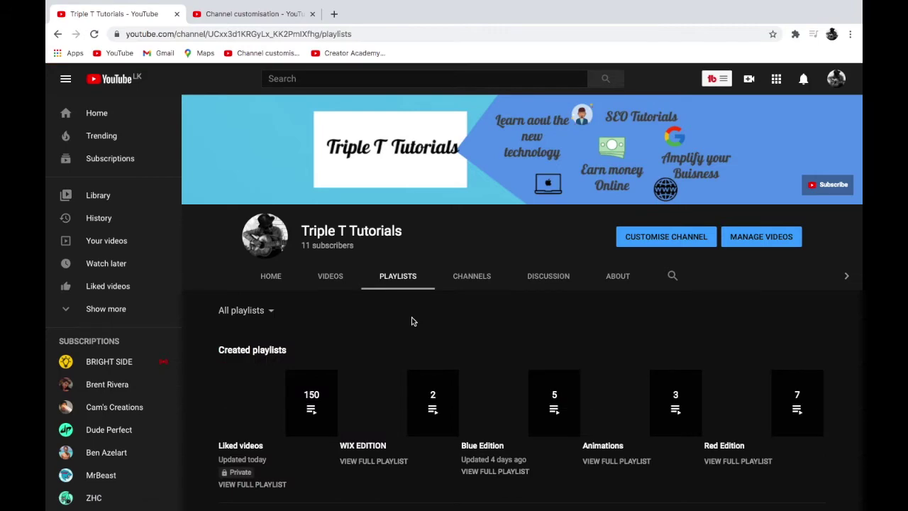
pyautogui.scroll(-3, 412, 317)
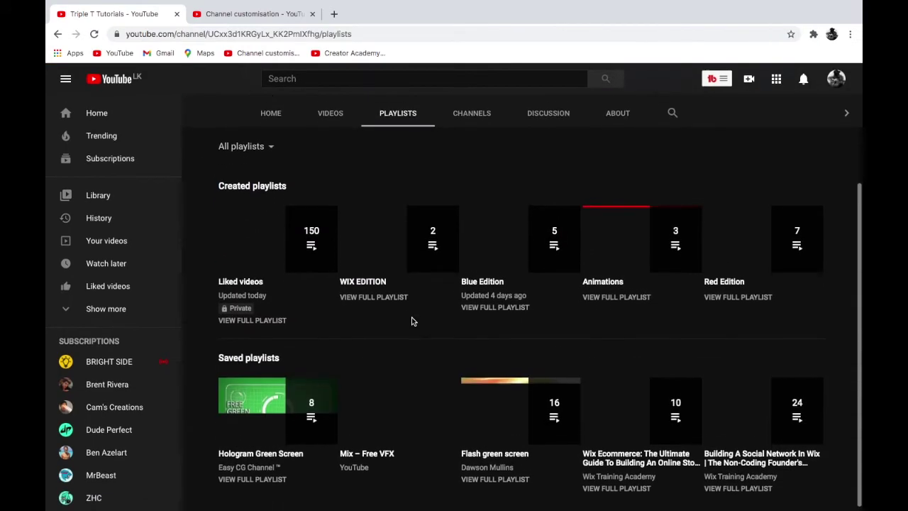
pyautogui.scroll(2, 282, 235)
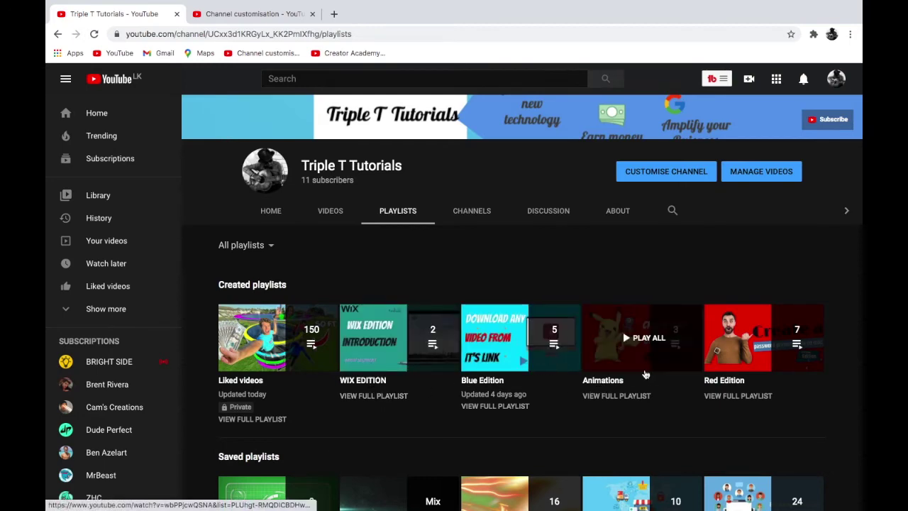
# Step: Go back to the channel's home view and examine the trailer video and how the playlist sections are arranged beneath it
pyautogui.click(270, 209)
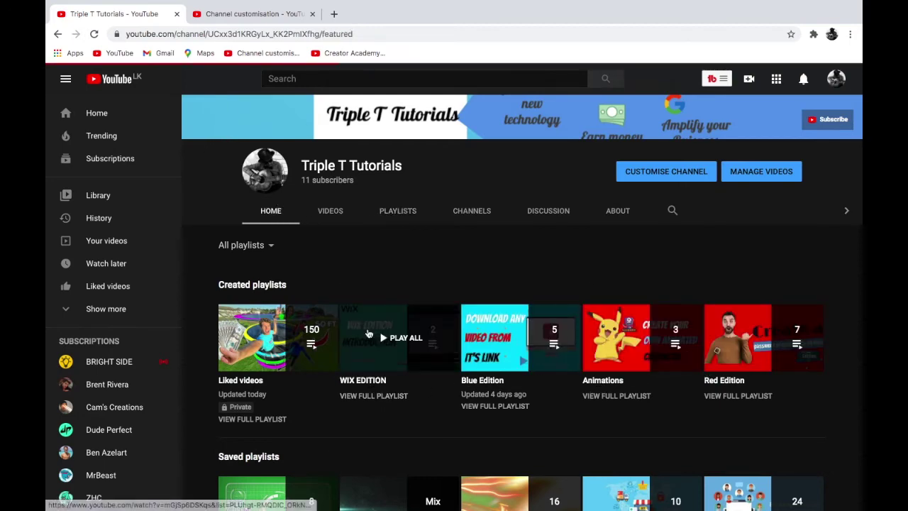
pyautogui.scroll(-10, 379, 367)
pyautogui.scroll(8, 379, 367)
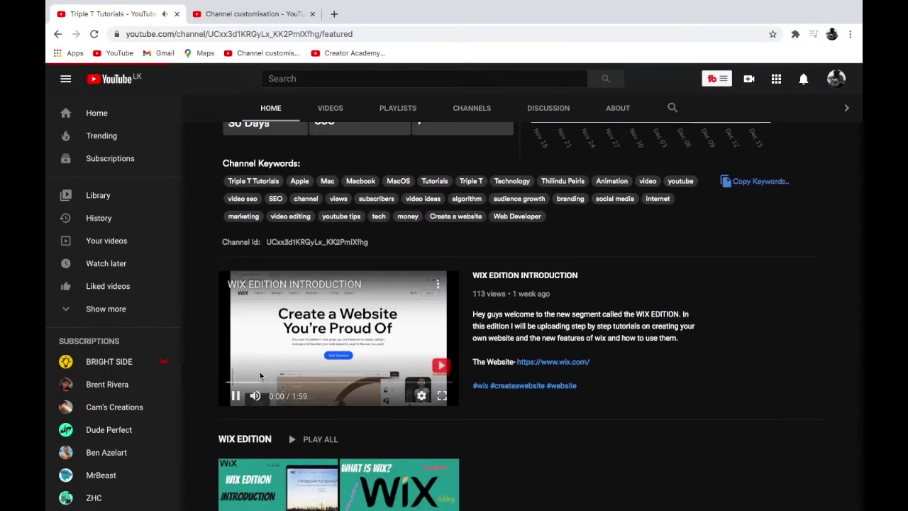
pyautogui.scroll(4, 266, 370)
pyautogui.scroll(-9, 319, 381)
pyautogui.scroll(3, 320, 381)
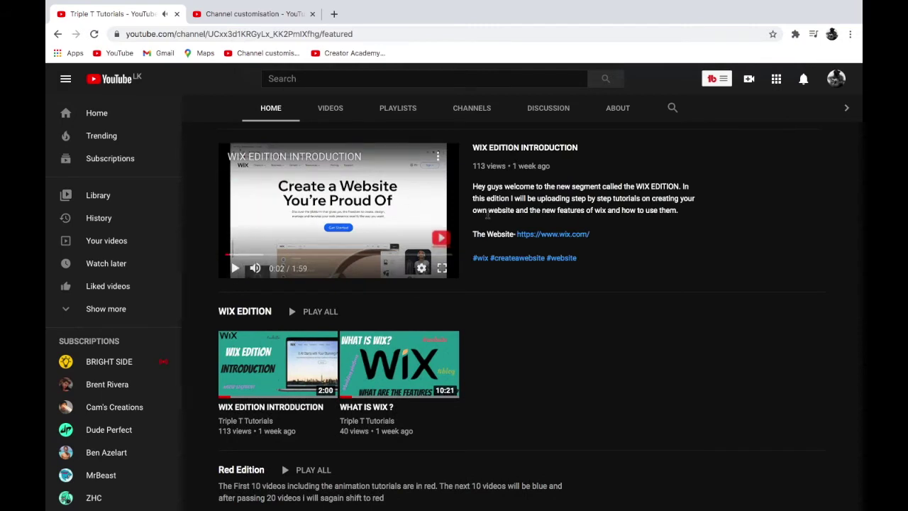
pyautogui.scroll(2, 560, 226)
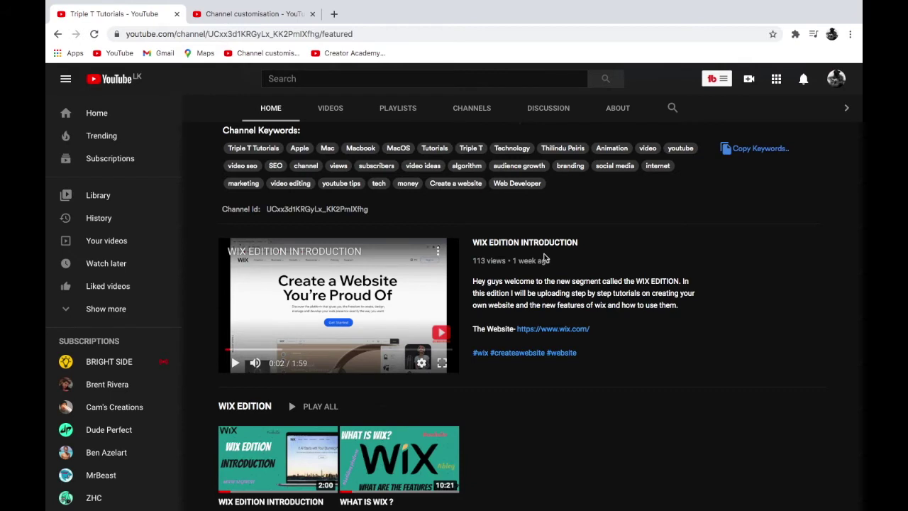
pyautogui.scroll(-3, 541, 263)
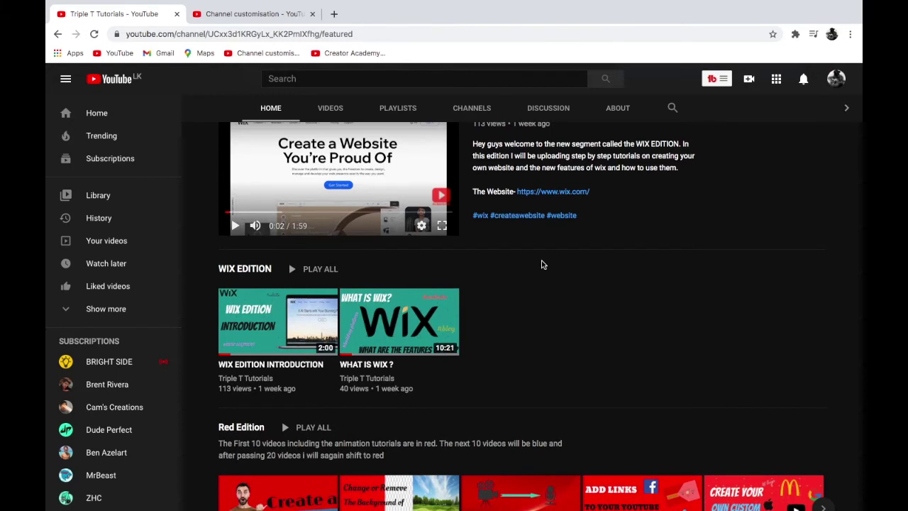
pyautogui.scroll(1, 530, 262)
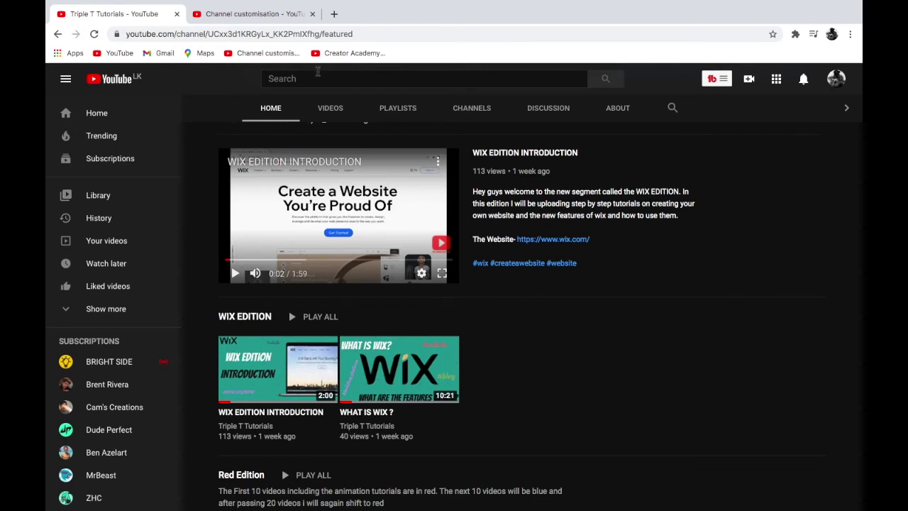
# Step: In the channel customisation layout, move the WIX EDITION section between Animations and Uploads
pyautogui.hotkey('ctrl', 'Tab')
pyautogui.scroll(-1, 513, 307)
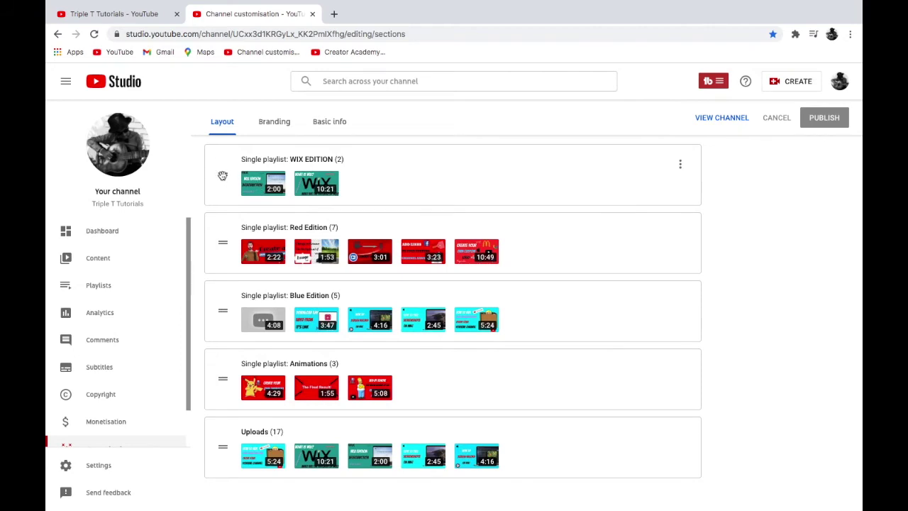
pyautogui.moveTo(222, 177); pyautogui.dragTo(225, 386)
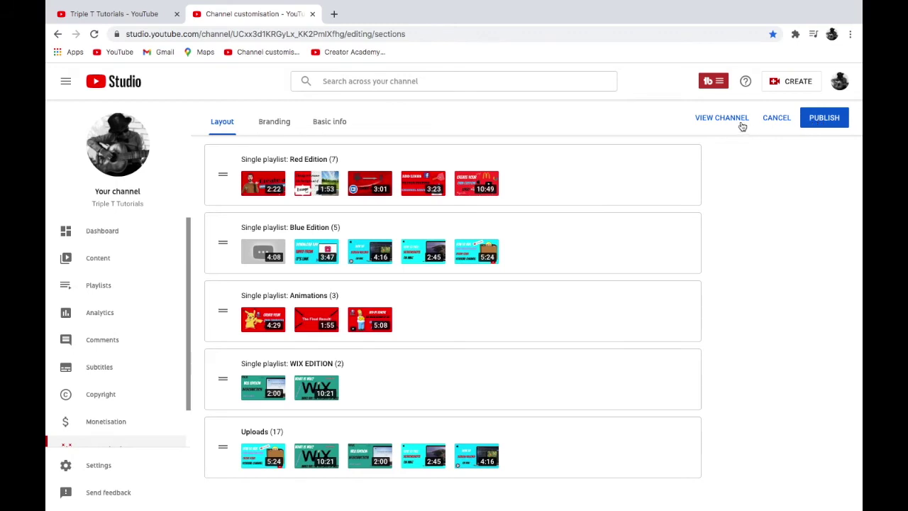
# Step: Move the WIX EDITION section back above Red Edition as the first featured section
pyautogui.scroll(1, 505, 256)
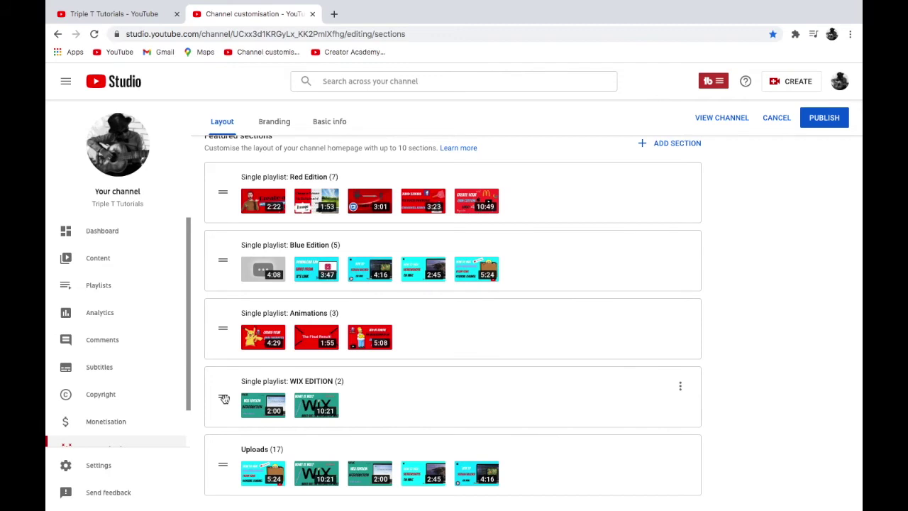
pyautogui.moveTo(223, 395); pyautogui.dragTo(223, 188)
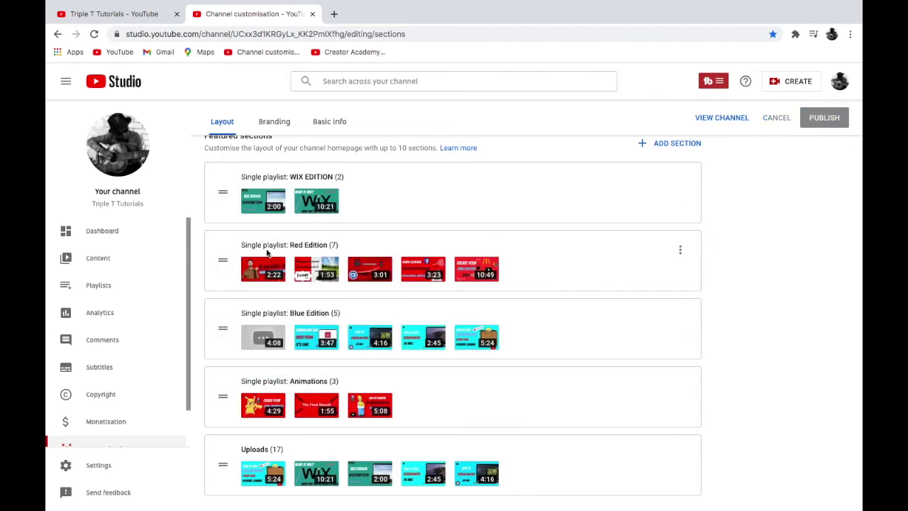
pyautogui.scroll(1, 685, 306)
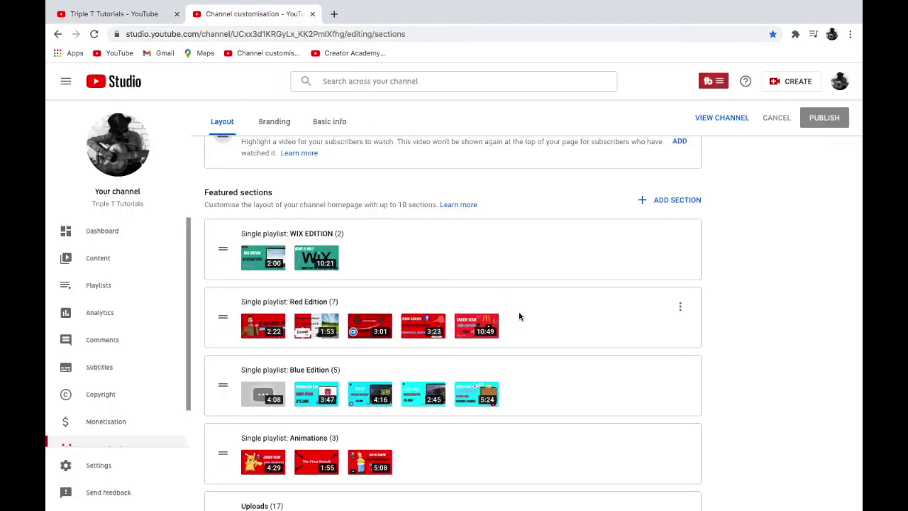
pyautogui.scroll(-1, 519, 312)
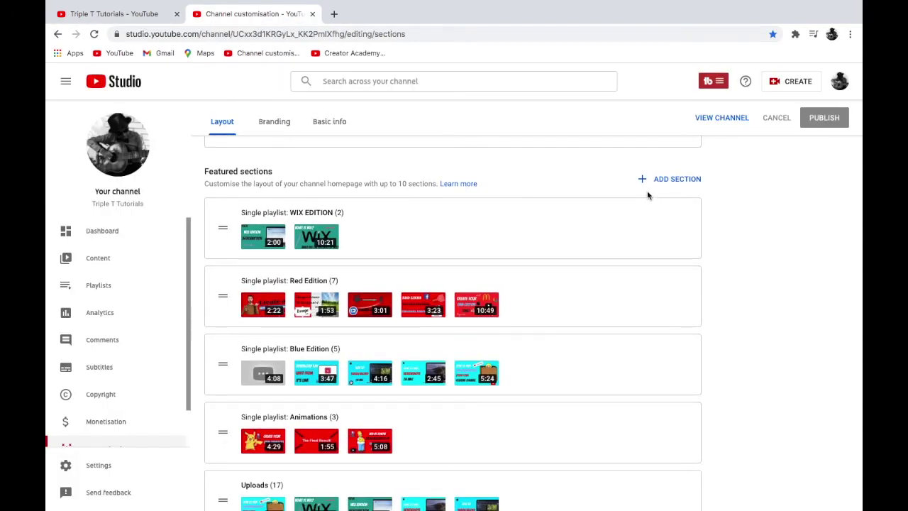
# Step: Check the WIX EDITION section on the public channel page, and view its available options in the customisation layout
pyautogui.click(108, 15)
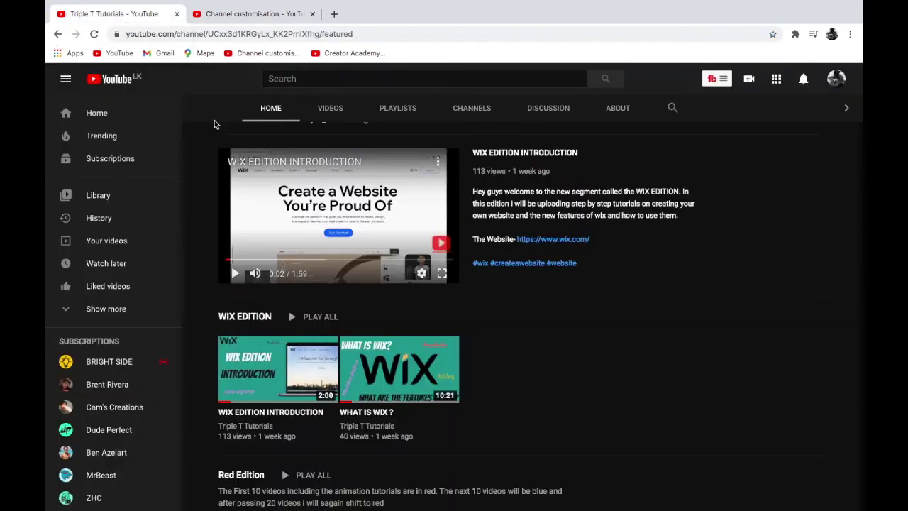
pyautogui.click(246, 16)
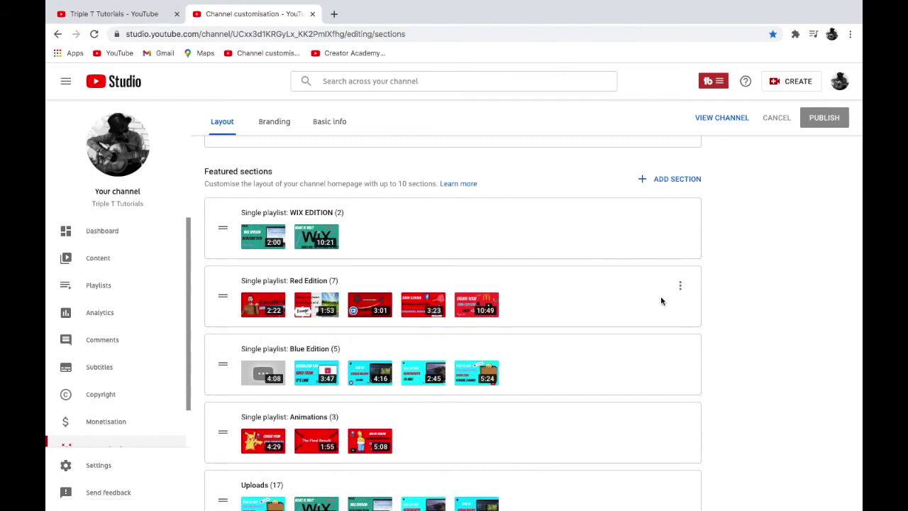
pyautogui.scroll(-1, 665, 431)
pyautogui.scroll(2, 666, 425)
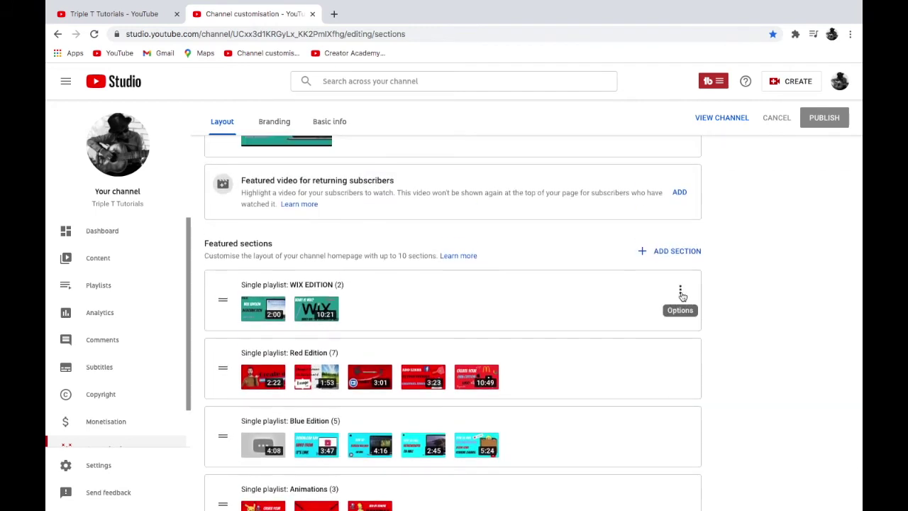
pyautogui.click(680, 292)
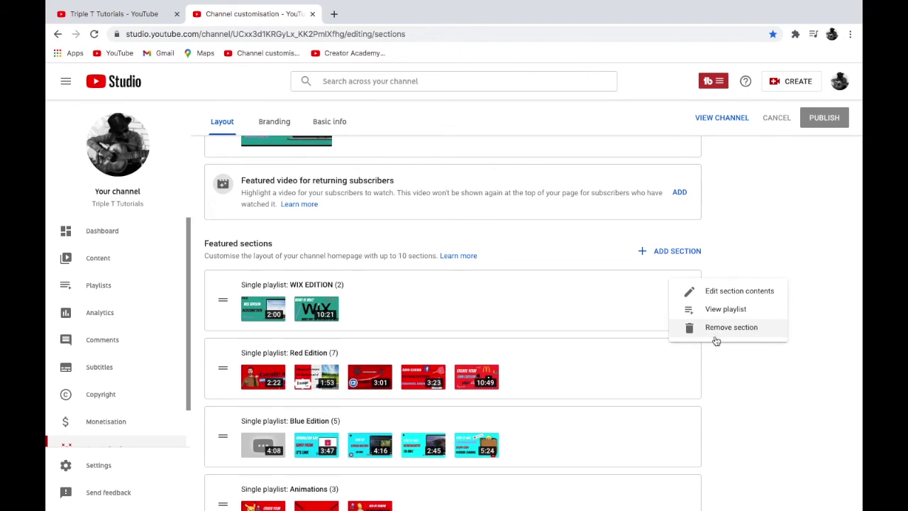
pyautogui.click(723, 390)
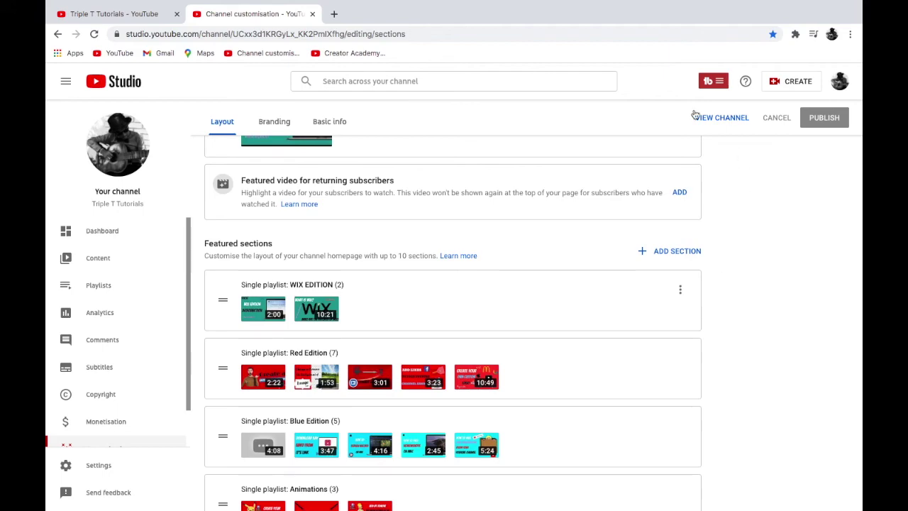
# Step: Review the public channel homepage once more, from its playlist sections up to the channel statistics
pyautogui.click(103, 11)
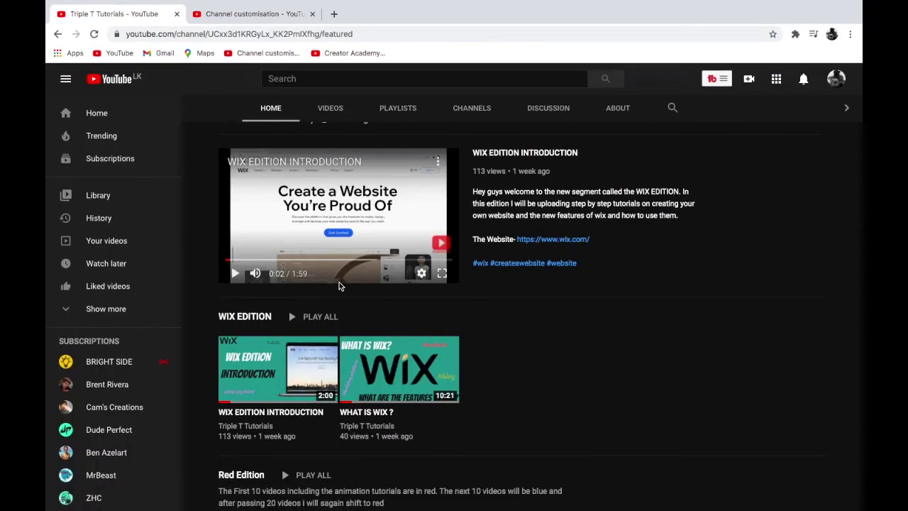
pyautogui.scroll(-6, 339, 286)
pyautogui.scroll(9, 326, 99)
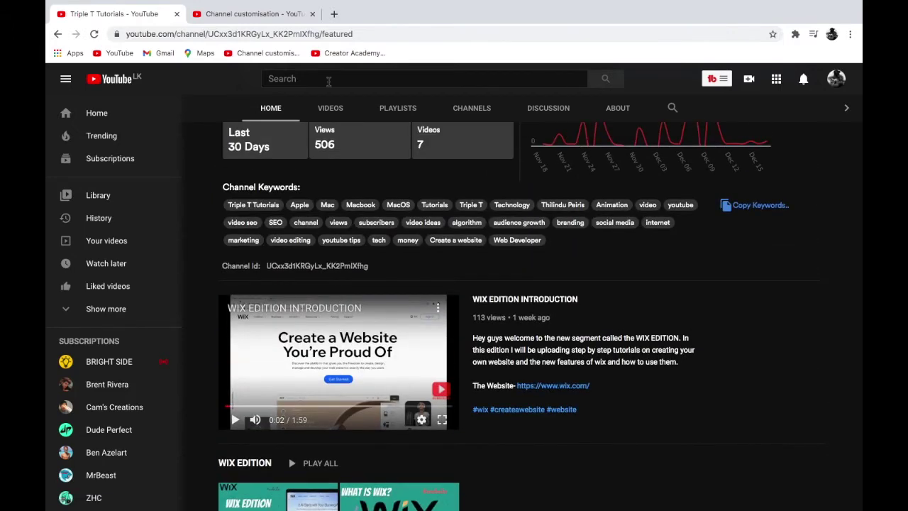
pyautogui.scroll(3, 401, 200)
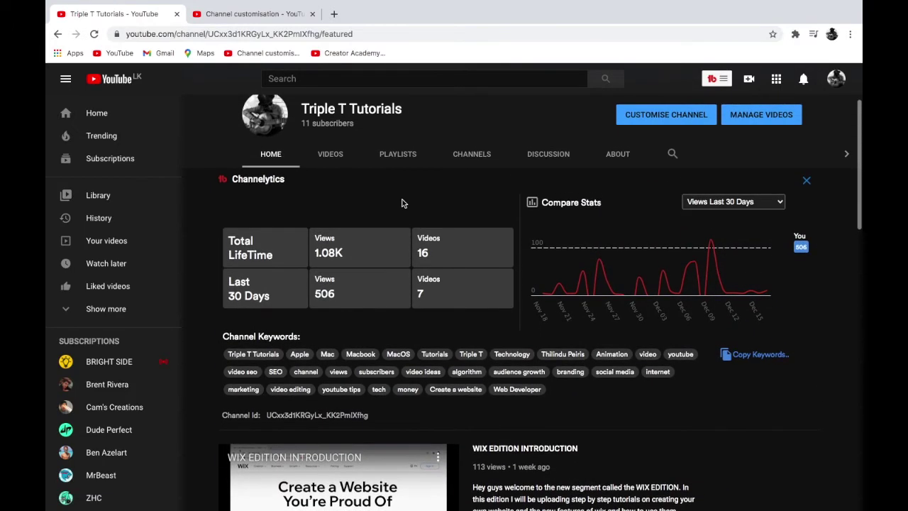